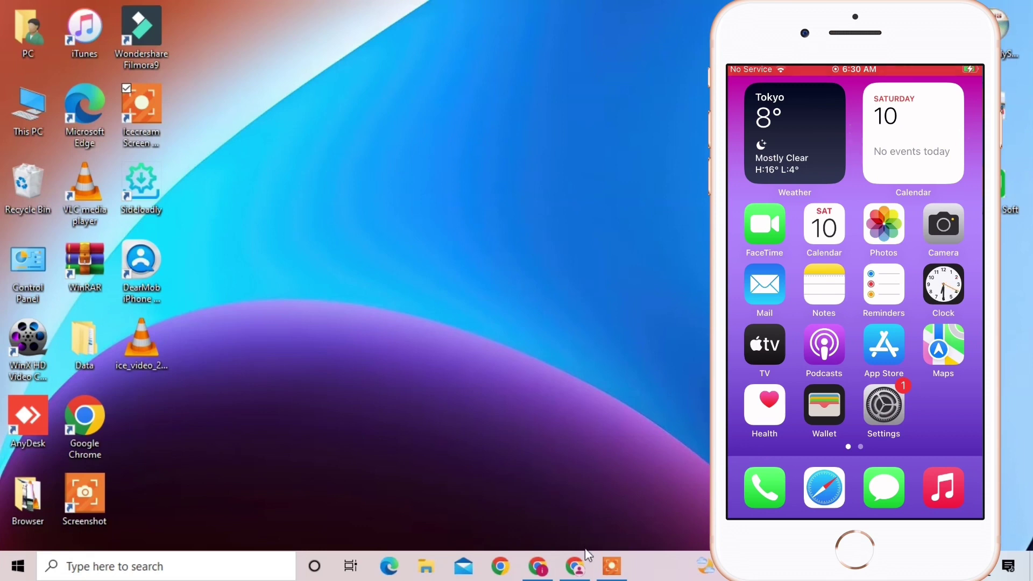
- Bring up the DearMob product page and highlight its iPhone Manager heading and tagline
{"action": "left_click", "coordinate": [577, 573]}
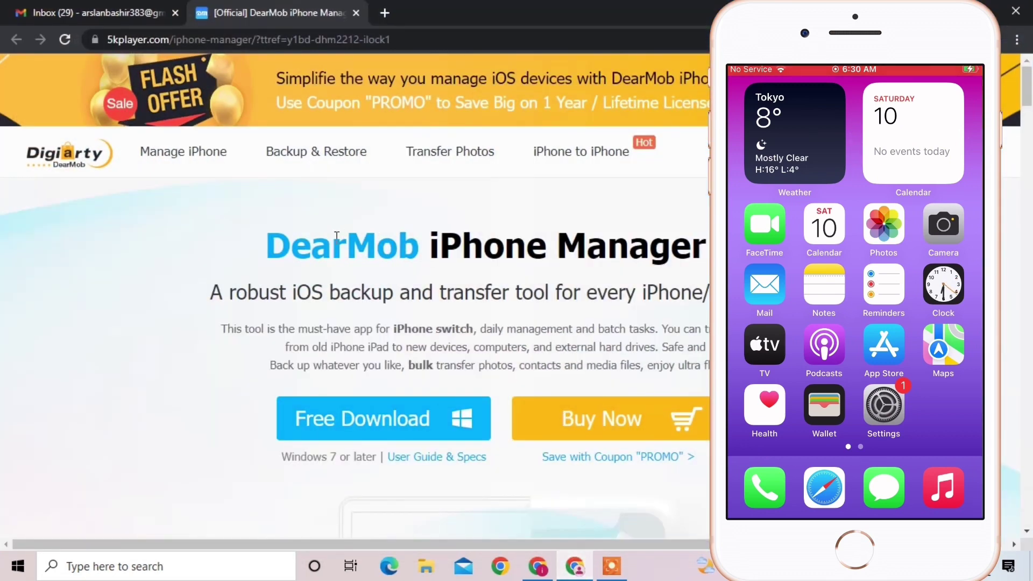
{"action": "triple_click", "coordinate": [313, 248]}
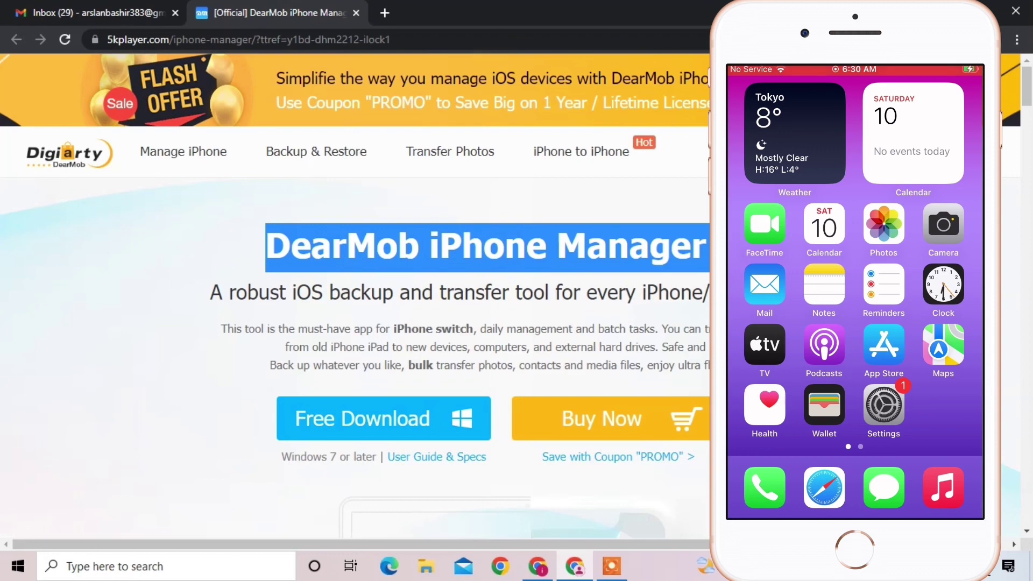
{"action": "left_click_drag", "start_coordinate": [203, 295], "coordinate": [710, 293]}
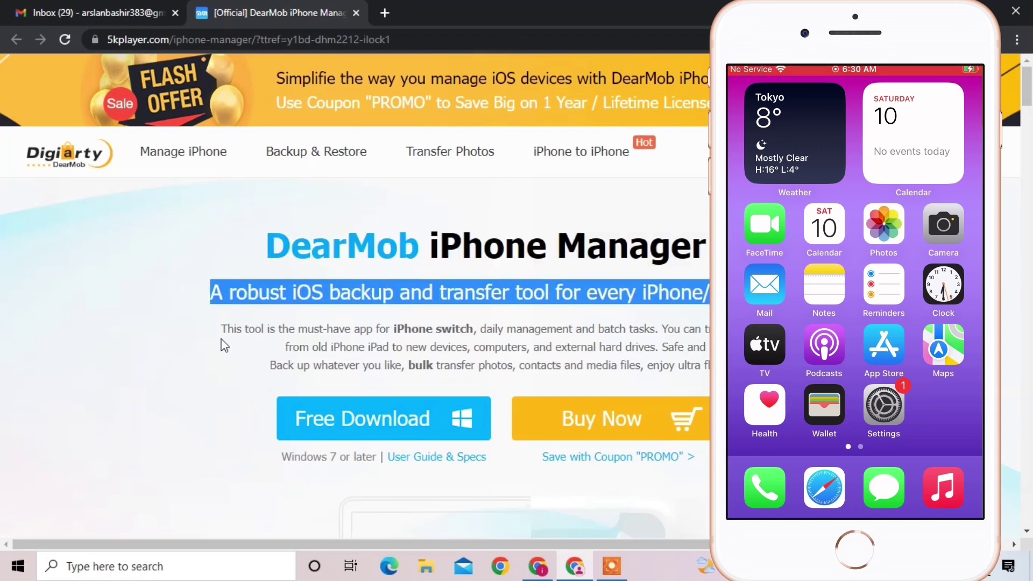
{"action": "left_click_drag", "start_coordinate": [220, 329], "coordinate": [422, 365]}
{"action": "scroll", "coordinate": [423, 355], "scroll_direction": "down", "scroll_amount": 1}
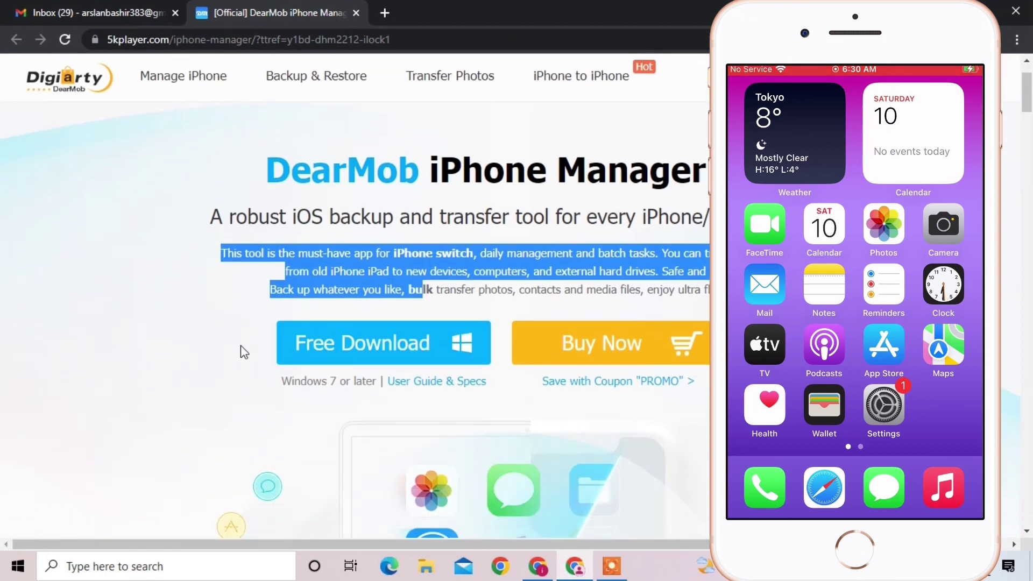
{"action": "left_click", "coordinate": [205, 349]}
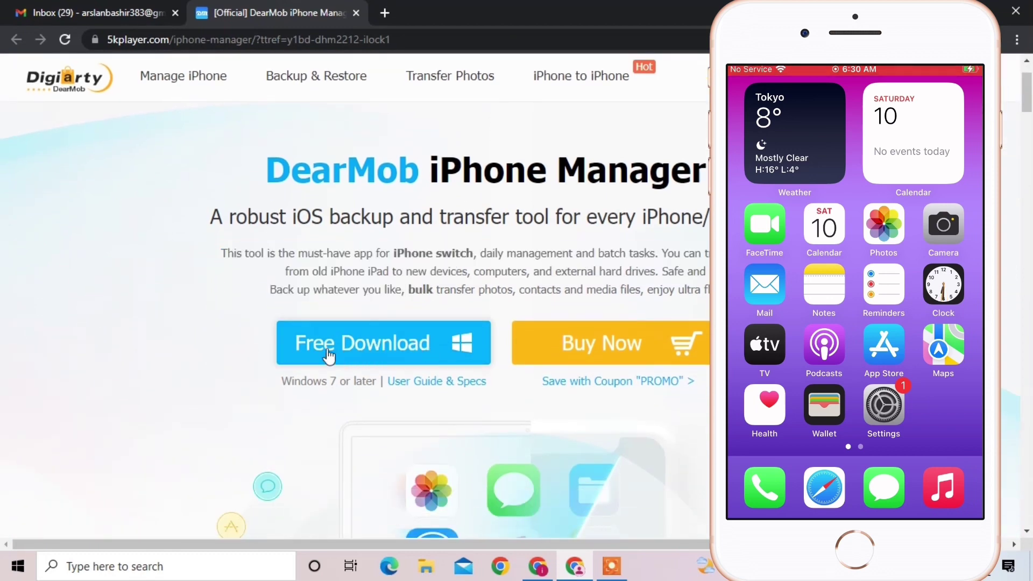
- Scroll through the page highlighting the Transfer and Manage and Backup and Restore sections, then return to the top
{"action": "scroll", "coordinate": [329, 355], "scroll_direction": "down", "scroll_amount": 5}
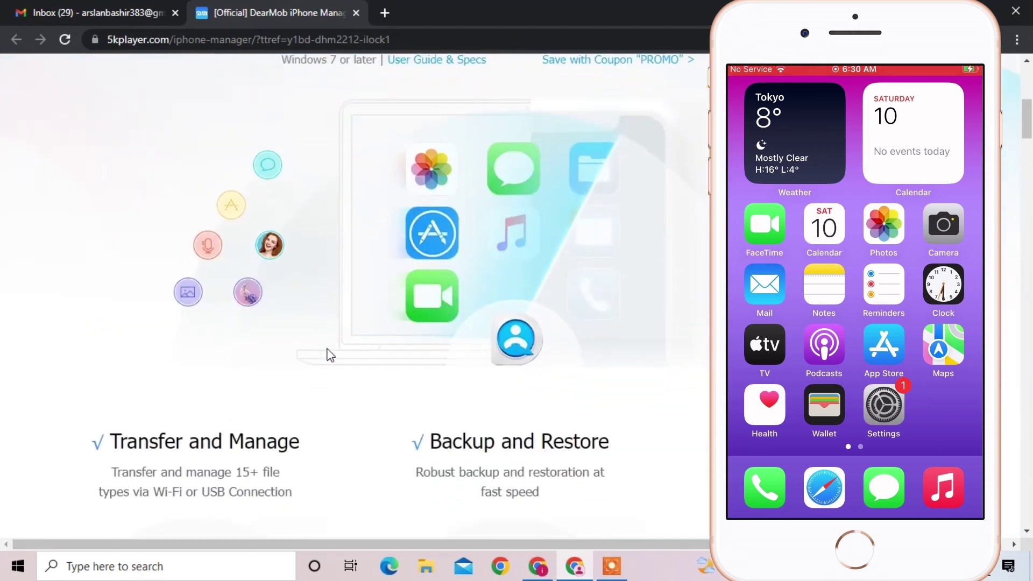
{"action": "scroll", "coordinate": [331, 355], "scroll_direction": "down", "scroll_amount": 2}
{"action": "left_click_drag", "start_coordinate": [98, 315], "coordinate": [300, 316]}
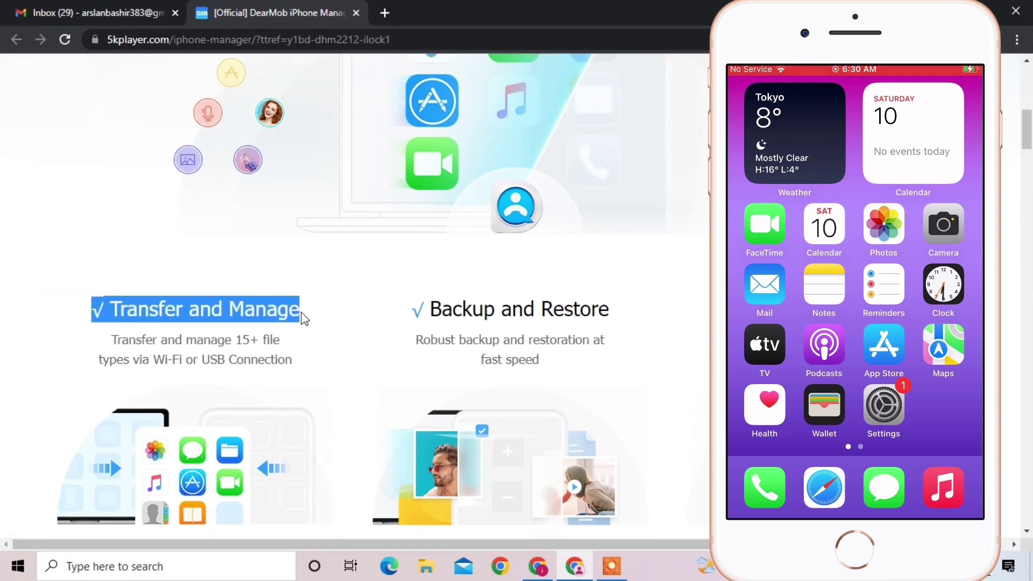
{"action": "left_click_drag", "start_coordinate": [412, 310], "coordinate": [512, 484]}
{"action": "left_click", "coordinate": [511, 484]}
{"action": "scroll", "coordinate": [635, 265], "scroll_direction": "down", "scroll_amount": 5}
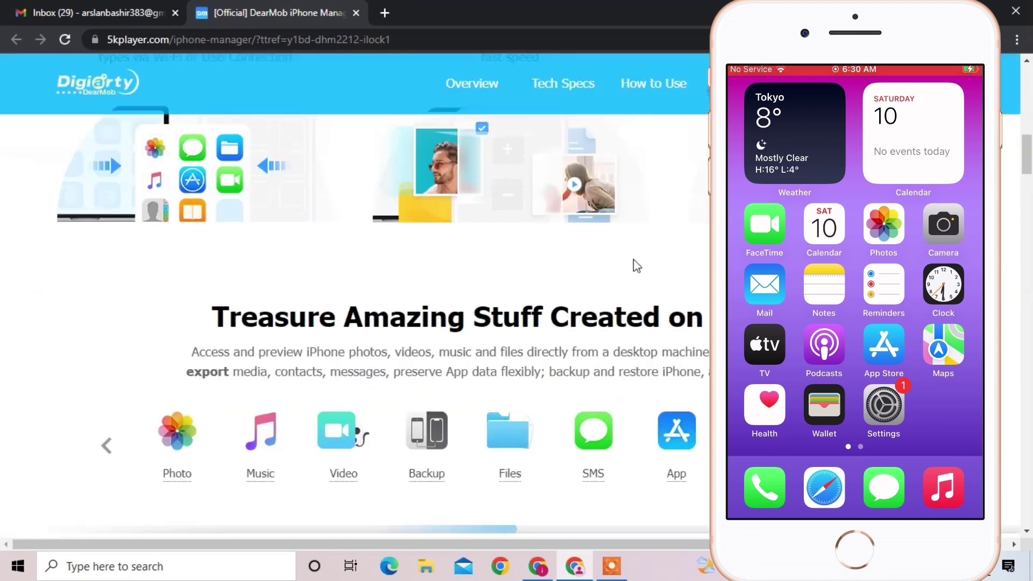
{"action": "key", "text": "Home"}
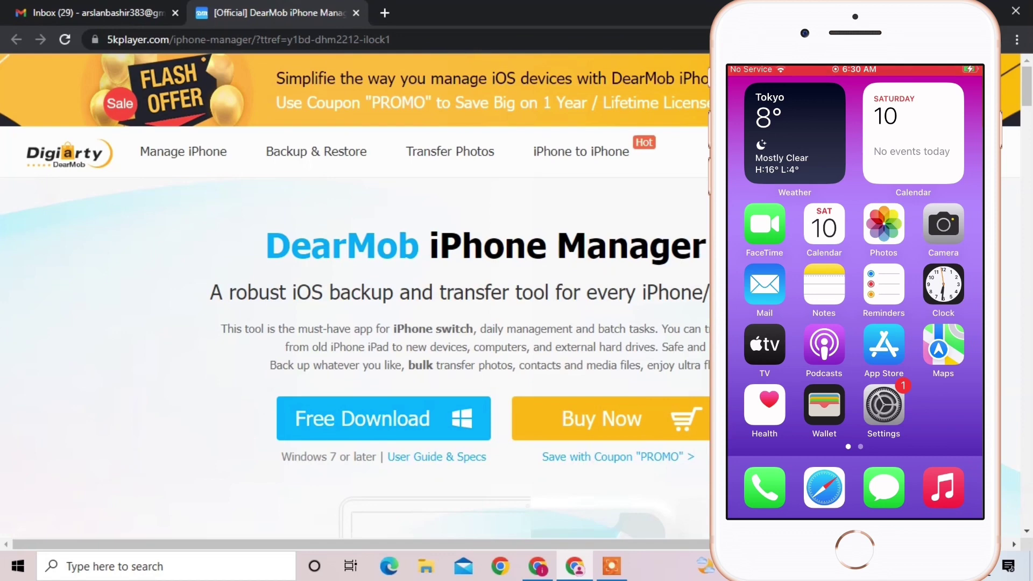
- Launch DearMob iPhone Manager from the desktop and open the Photo Transfer panel
{"action": "key", "text": "super+d"}
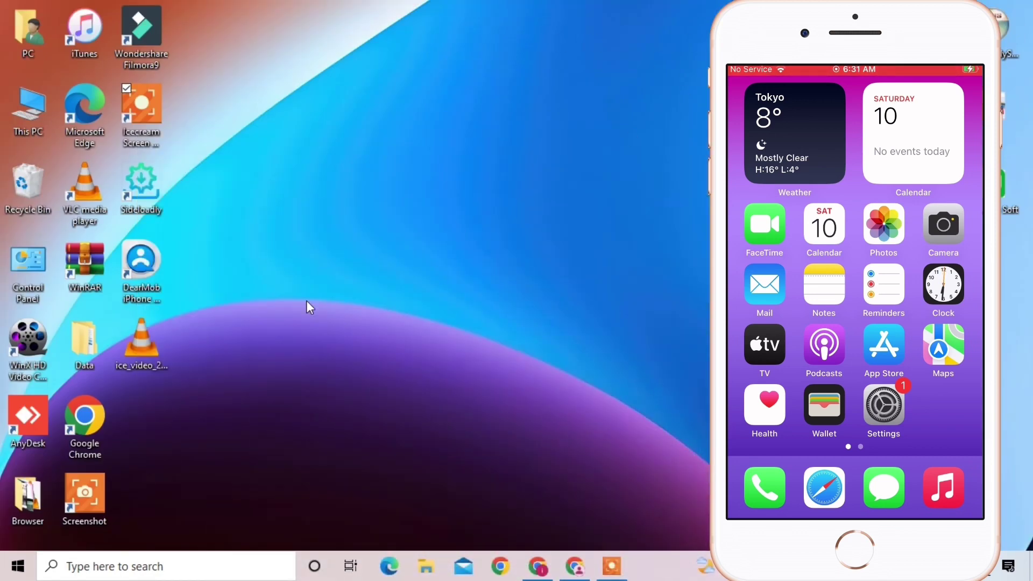
{"action": "double_click", "coordinate": [157, 267]}
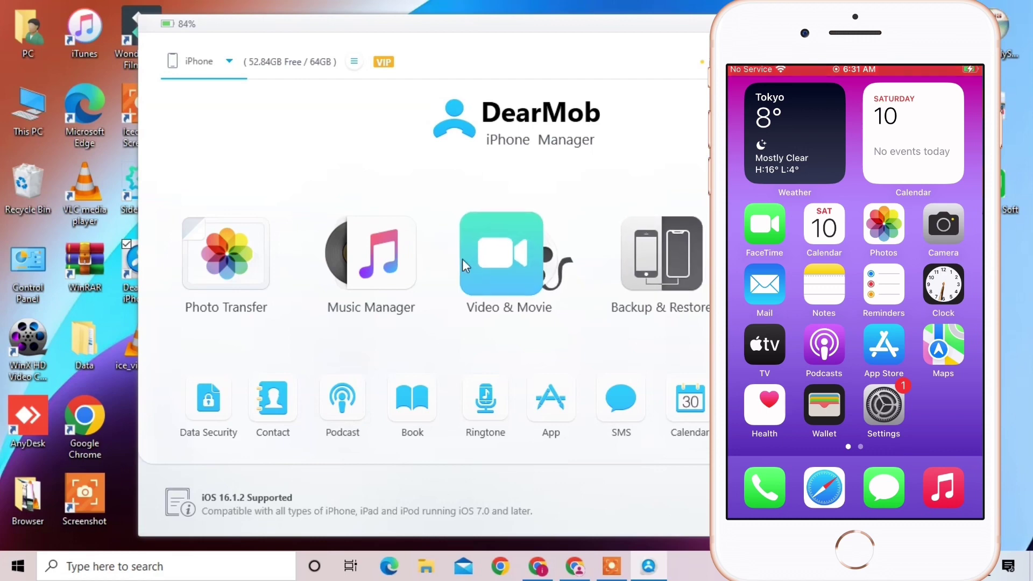
{"action": "left_click", "coordinate": [264, 269]}
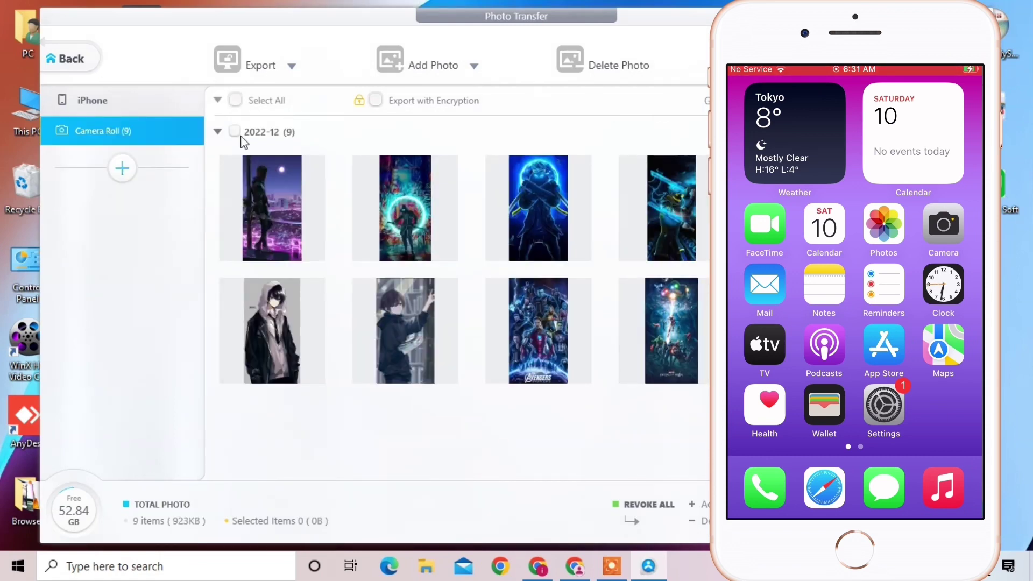
- Select all nine 2022-12 photos, export them to the PC, close the folder and deselect them
{"action": "left_click", "coordinate": [237, 134]}
{"action": "left_click", "coordinate": [236, 74]}
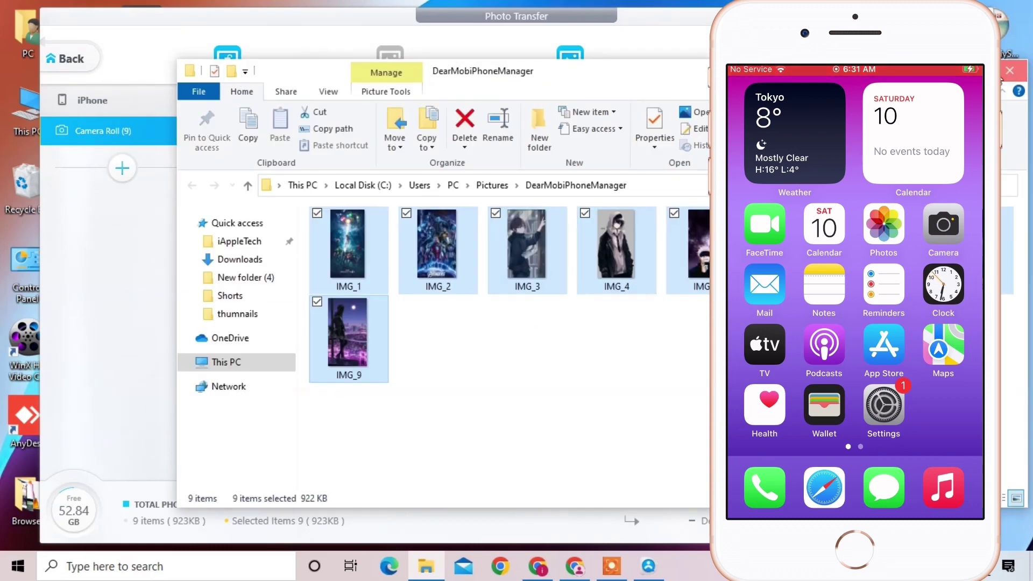
{"action": "left_click", "coordinate": [1010, 70]}
{"action": "left_click", "coordinate": [236, 102]}
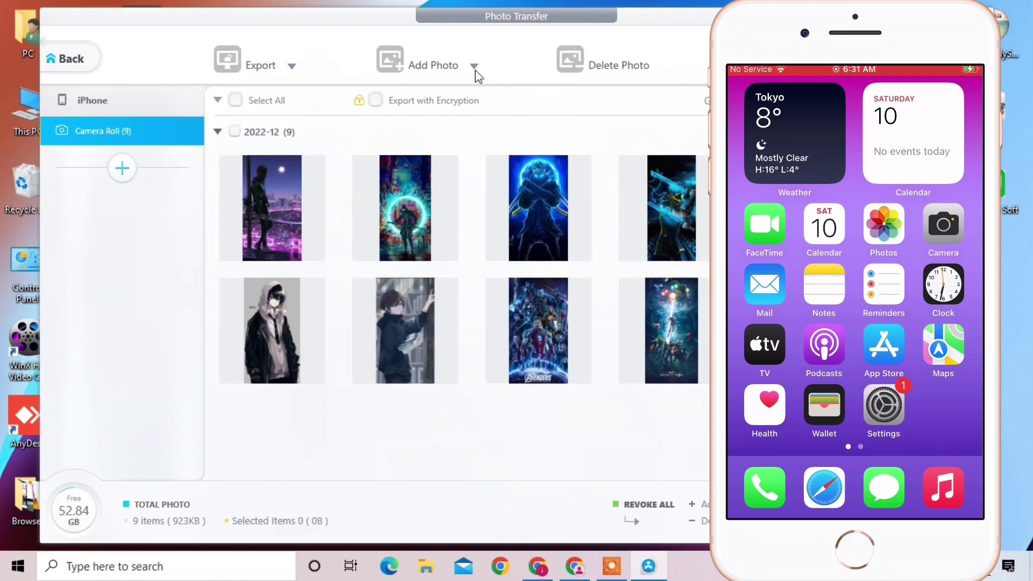
- Export the recorded video from Video & Movie to the PC, dismissing the summary and folder
{"action": "left_click", "coordinate": [72, 59]}
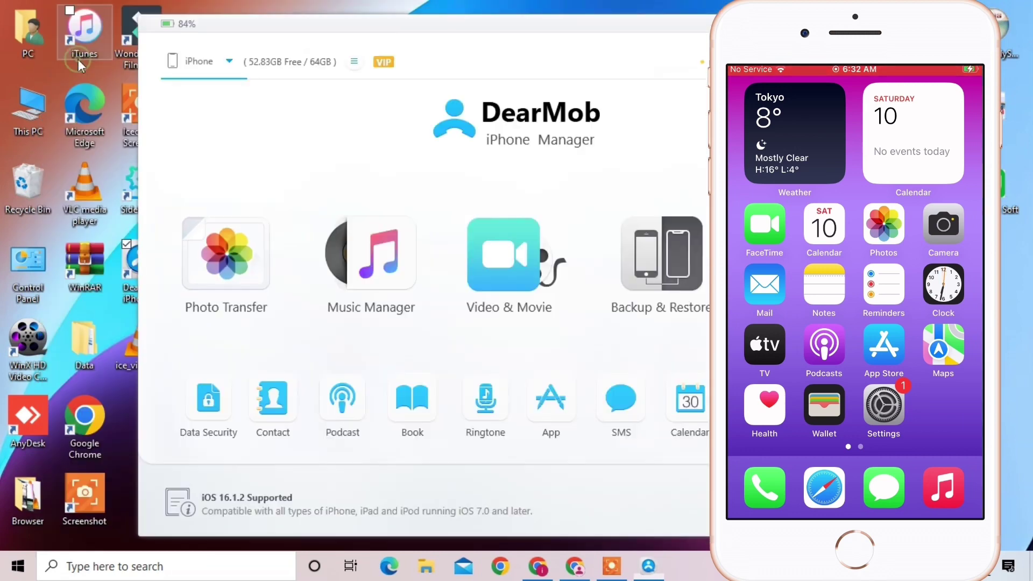
{"action": "left_click", "coordinate": [491, 258]}
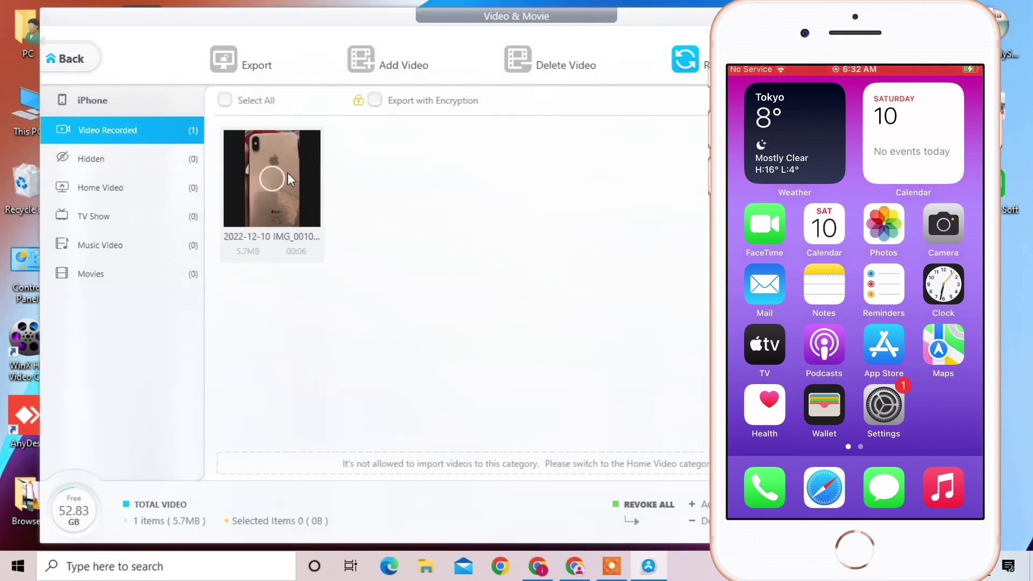
{"action": "left_click", "coordinate": [282, 176]}
{"action": "left_click", "coordinate": [221, 67]}
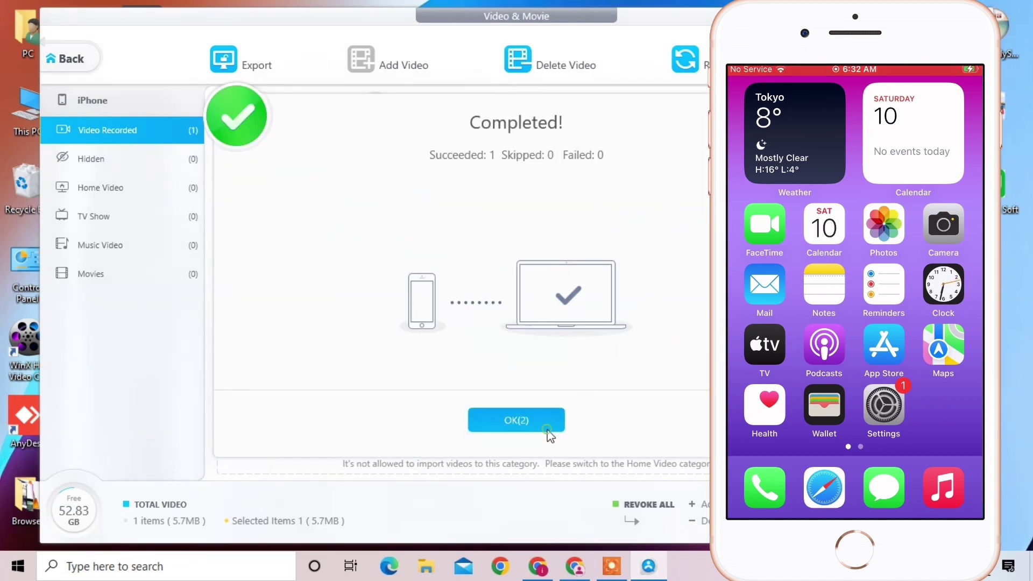
{"action": "left_click", "coordinate": [547, 425]}
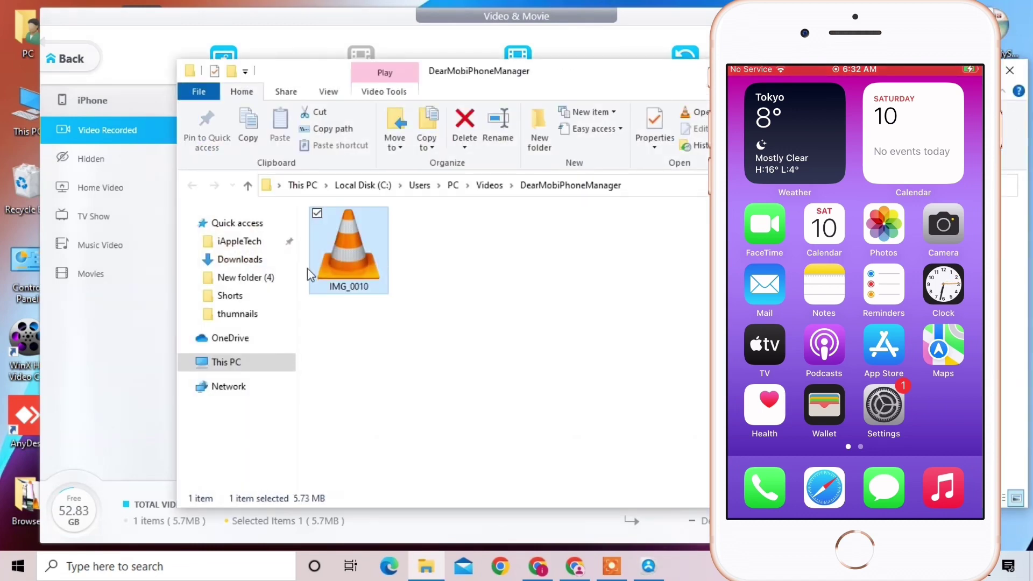
{"action": "left_click", "coordinate": [1012, 71]}
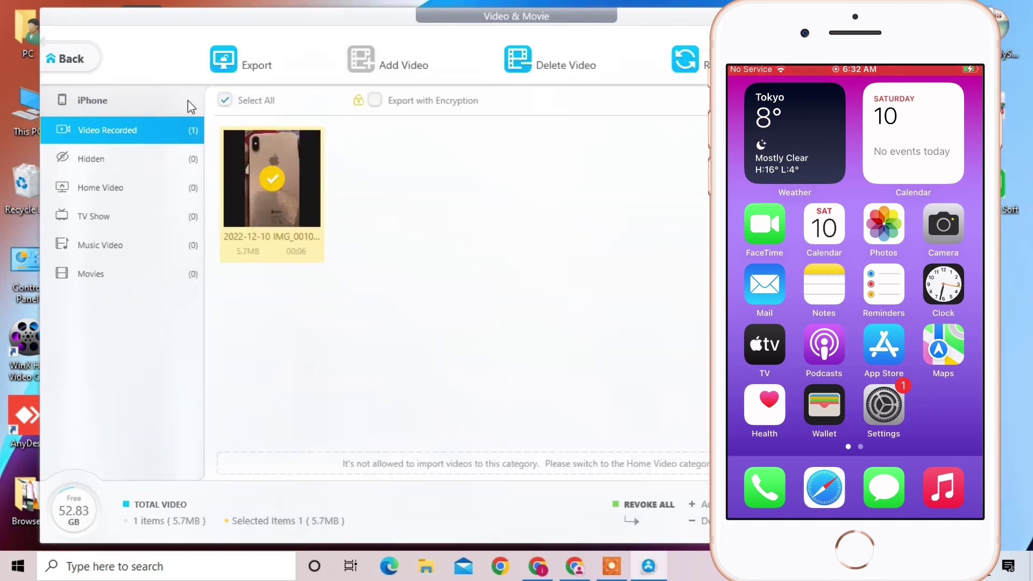
- Deselect the video, browse the empty Home Video and TV Show categories, then return to the menu
{"action": "left_click", "coordinate": [239, 103]}
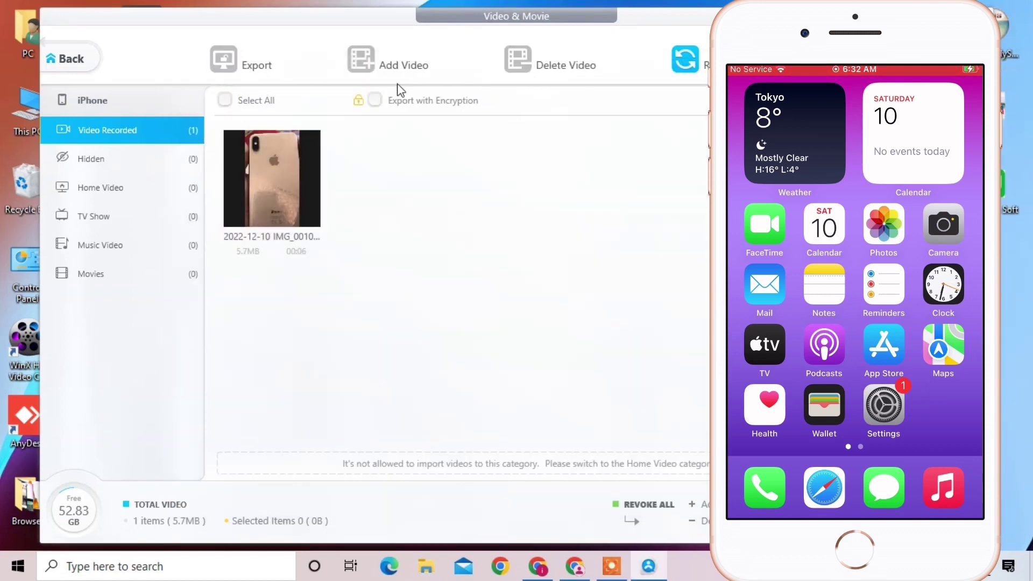
{"action": "left_click", "coordinate": [141, 192]}
{"action": "left_click", "coordinate": [140, 213]}
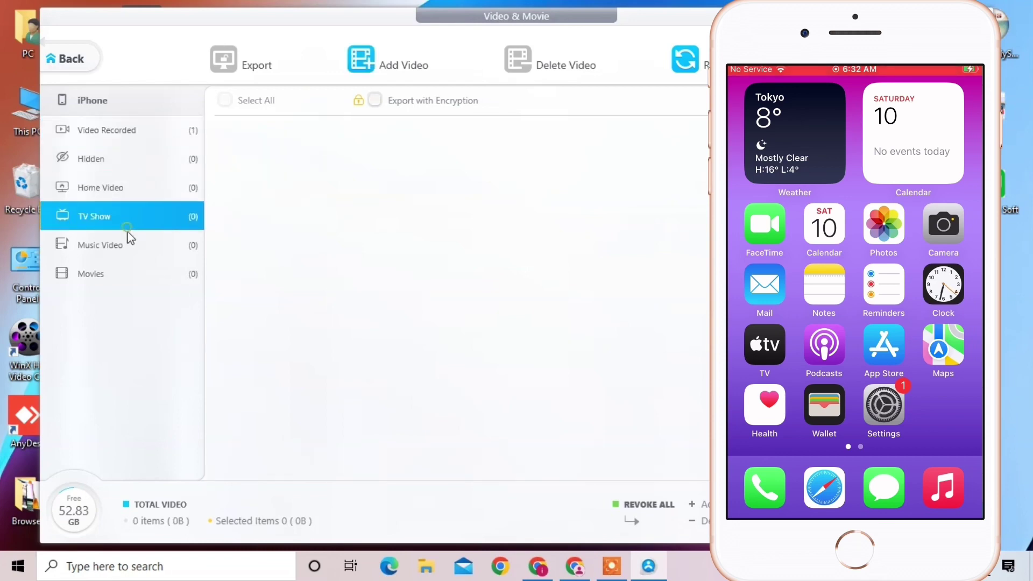
{"action": "left_click", "coordinate": [69, 73]}
- Open the empty Music Manager, cancel the Add Music picker at New folder (4), and go back
{"action": "left_click", "coordinate": [362, 244]}
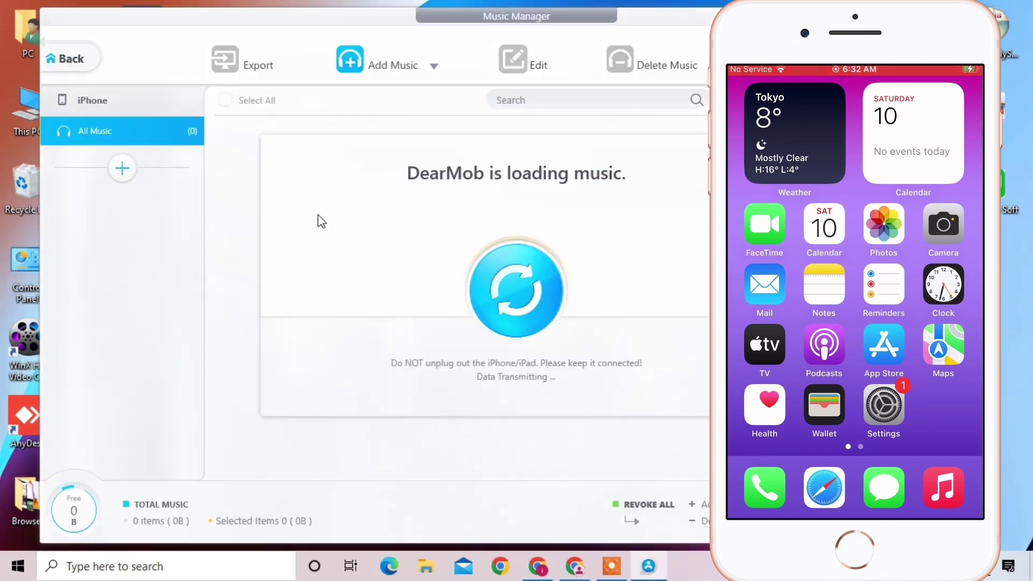
{"action": "left_click", "coordinate": [359, 73]}
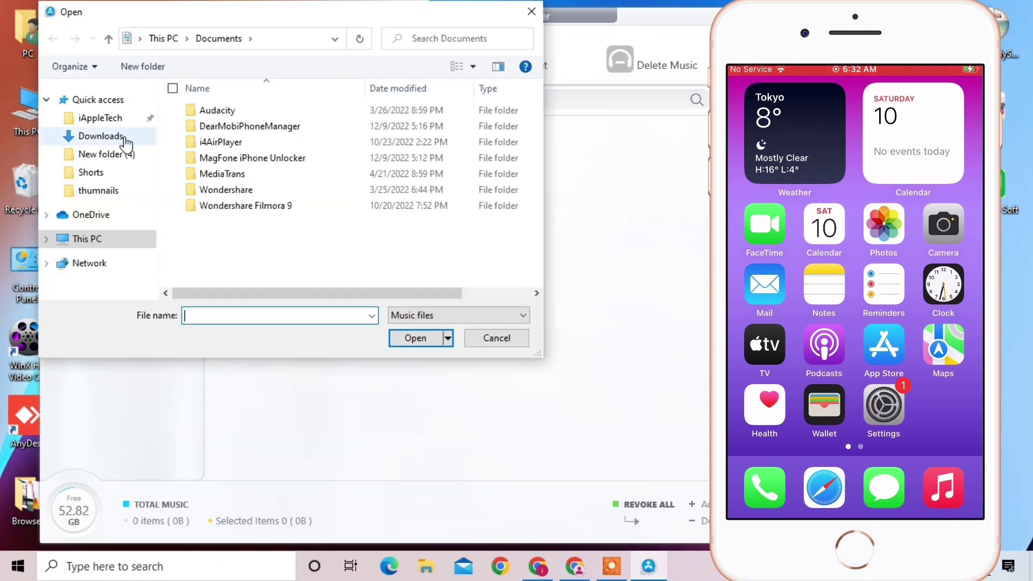
{"action": "left_click", "coordinate": [106, 153]}
{"action": "left_click", "coordinate": [500, 340]}
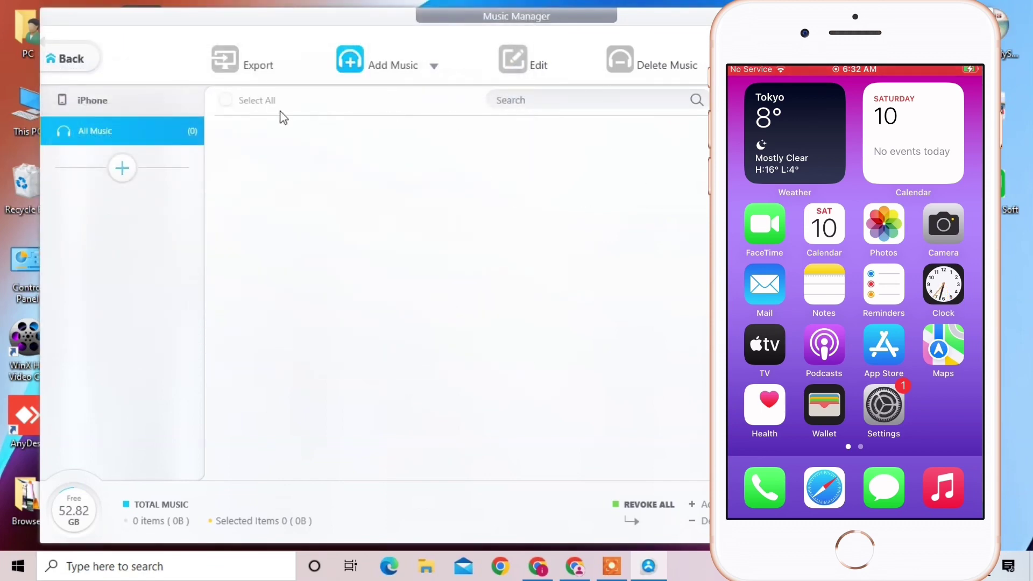
{"action": "left_click", "coordinate": [90, 73]}
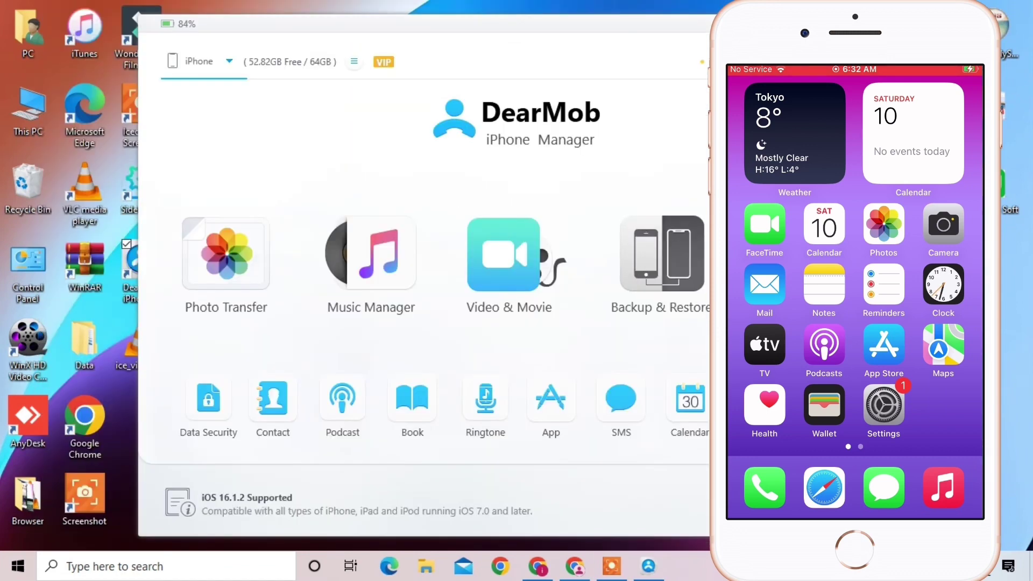
- Open Backup & Restore, cancel changing the backup path, view the empty restore list, and go back
{"action": "left_click", "coordinate": [669, 289]}
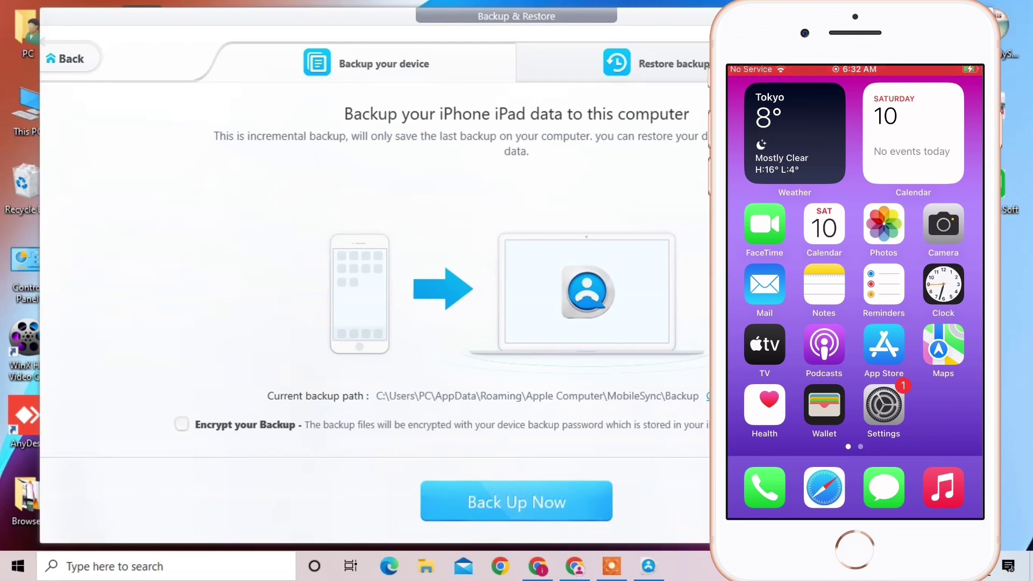
{"action": "left_click", "coordinate": [700, 395]}
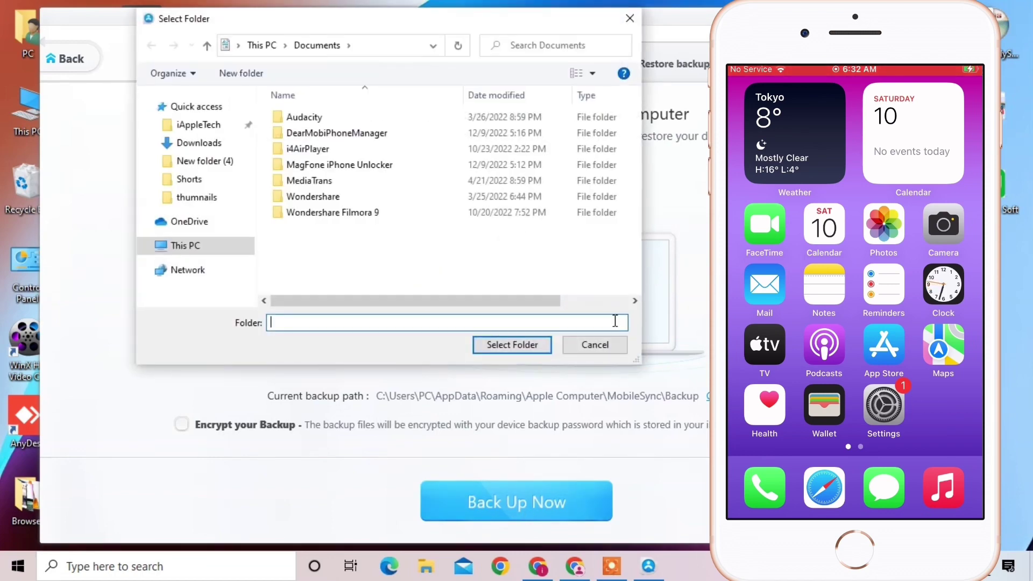
{"action": "left_click", "coordinate": [616, 345]}
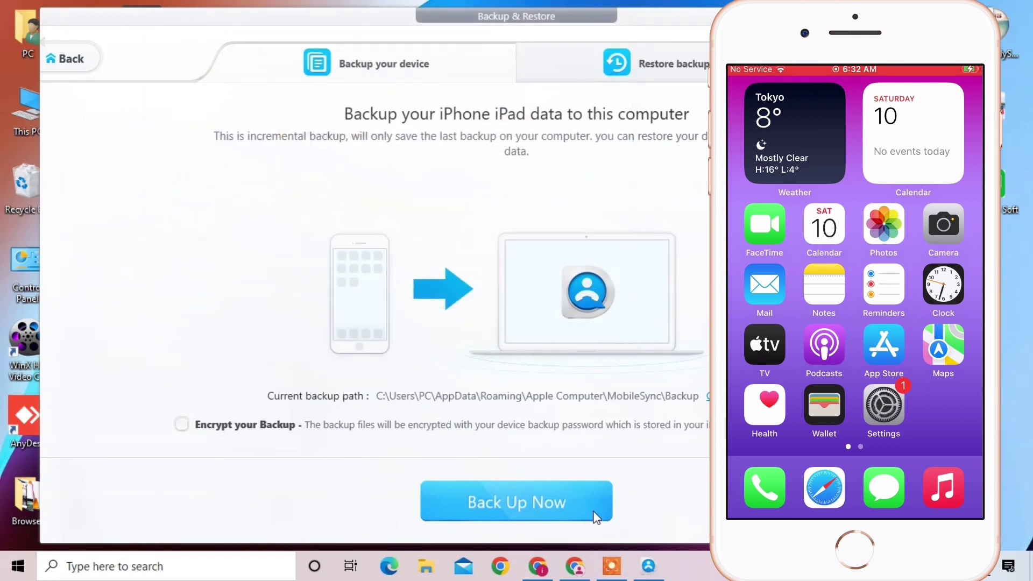
{"action": "left_click", "coordinate": [676, 73]}
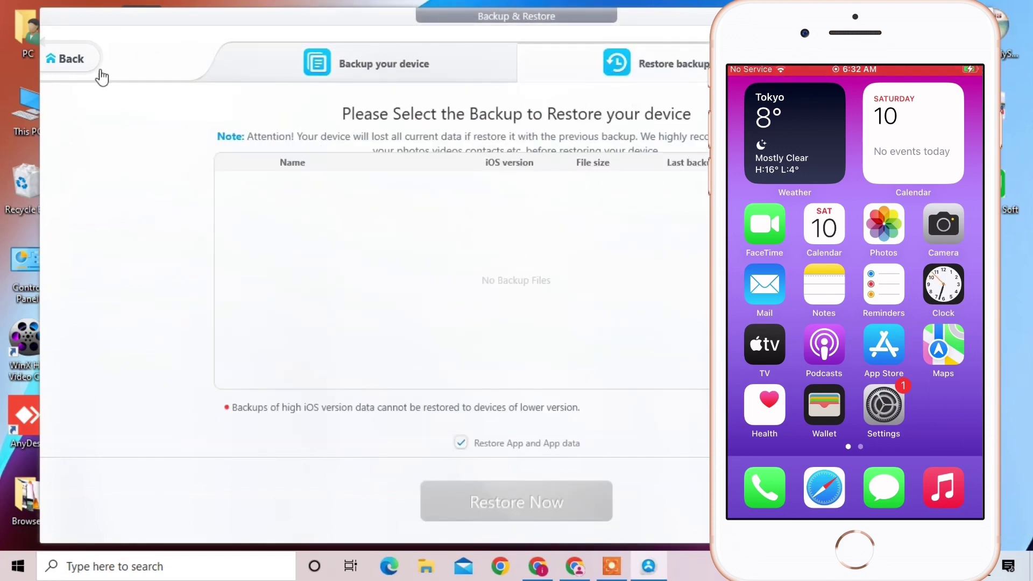
{"action": "left_click", "coordinate": [82, 65]}
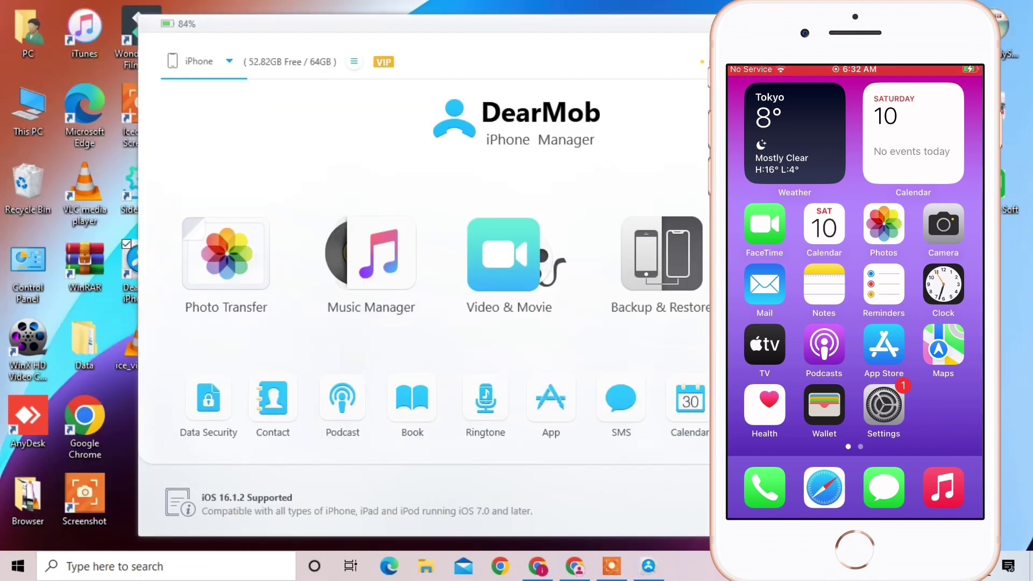
- Open the Contact panel showing 0 contacts, then go back to the main menu
{"action": "left_click", "coordinate": [291, 415]}
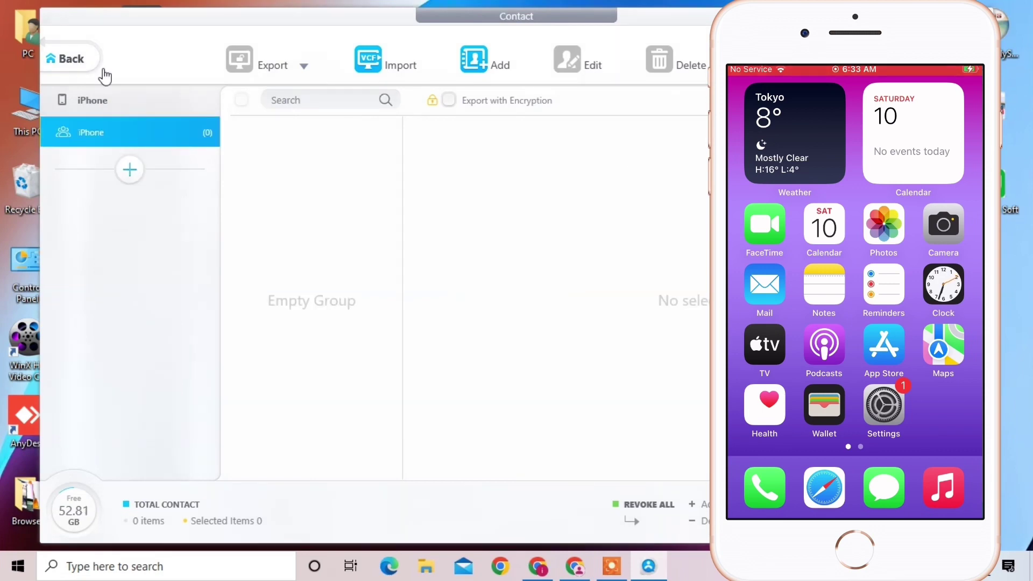
{"action": "left_click", "coordinate": [78, 63]}
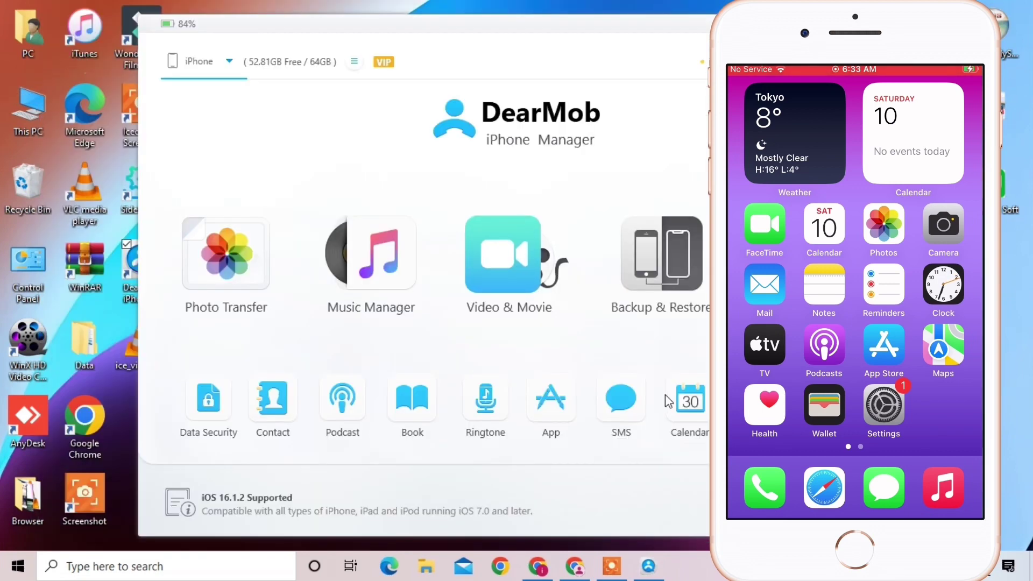
- Open the empty App panel, cancel the Install file picker, go back, and bring up the DearMob web page
{"action": "left_click", "coordinate": [550, 403]}
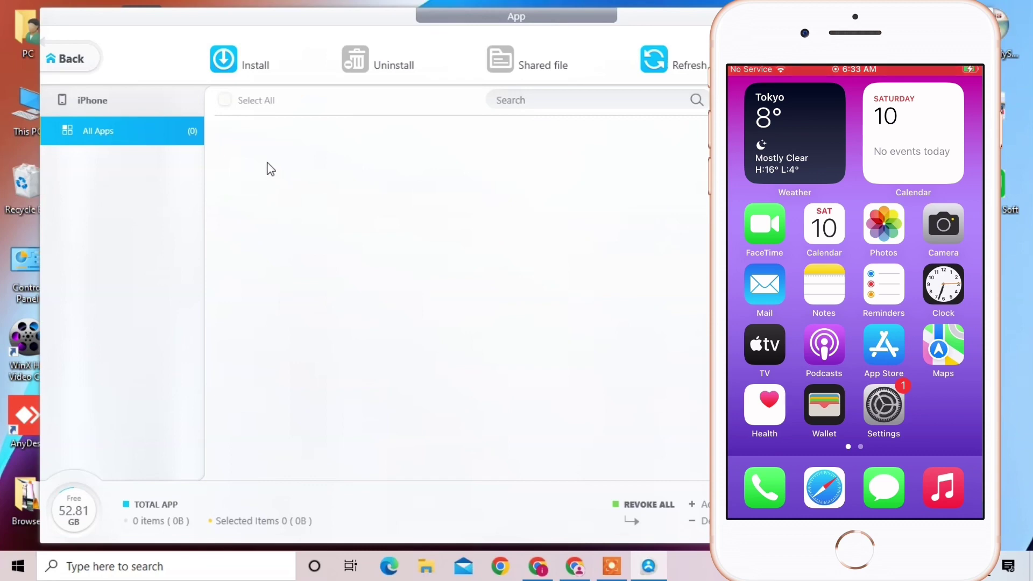
{"action": "left_click", "coordinate": [249, 64]}
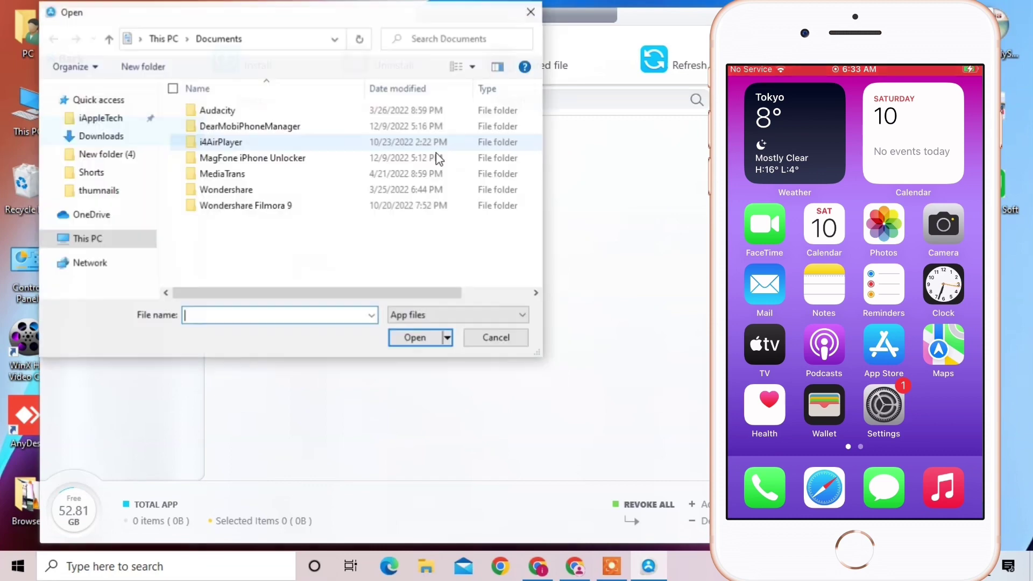
{"action": "left_click", "coordinate": [506, 338]}
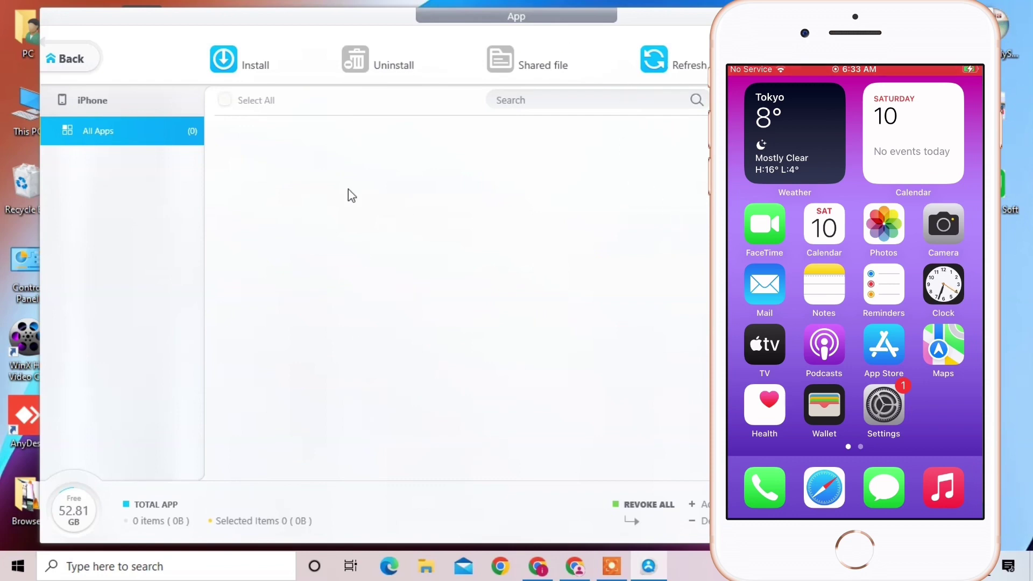
{"action": "left_click", "coordinate": [73, 65]}
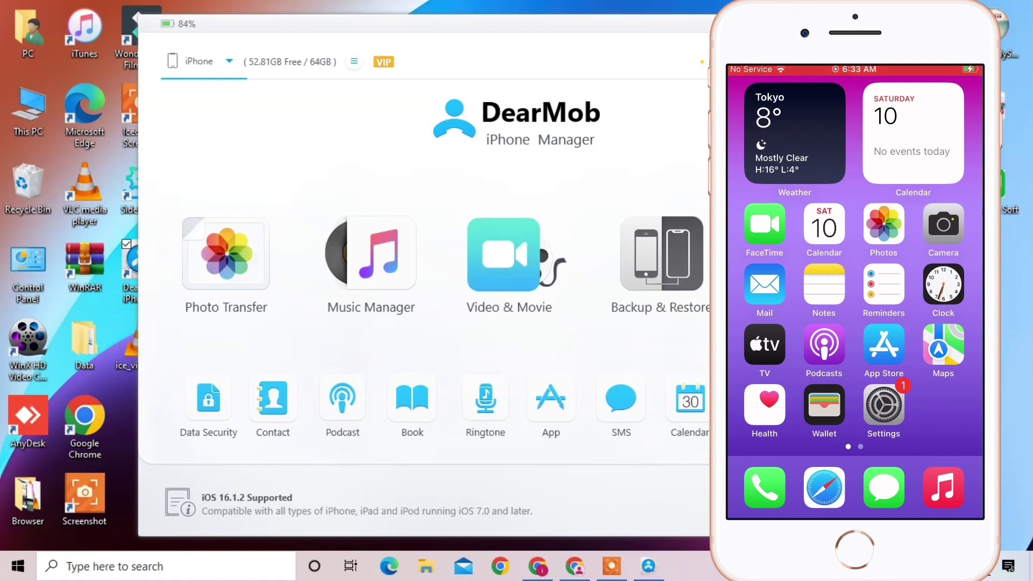
{"action": "left_click", "coordinate": [592, 574]}
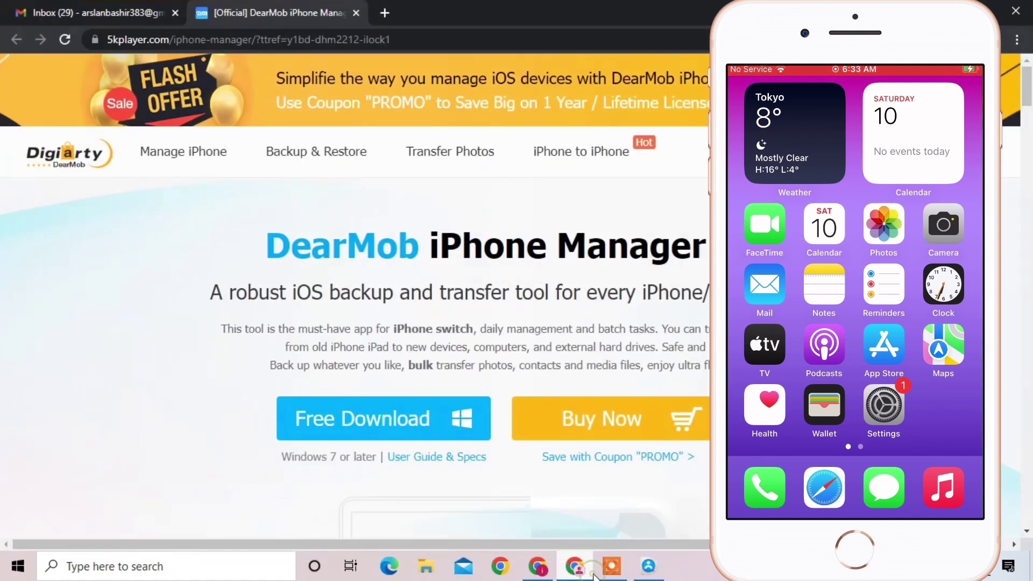